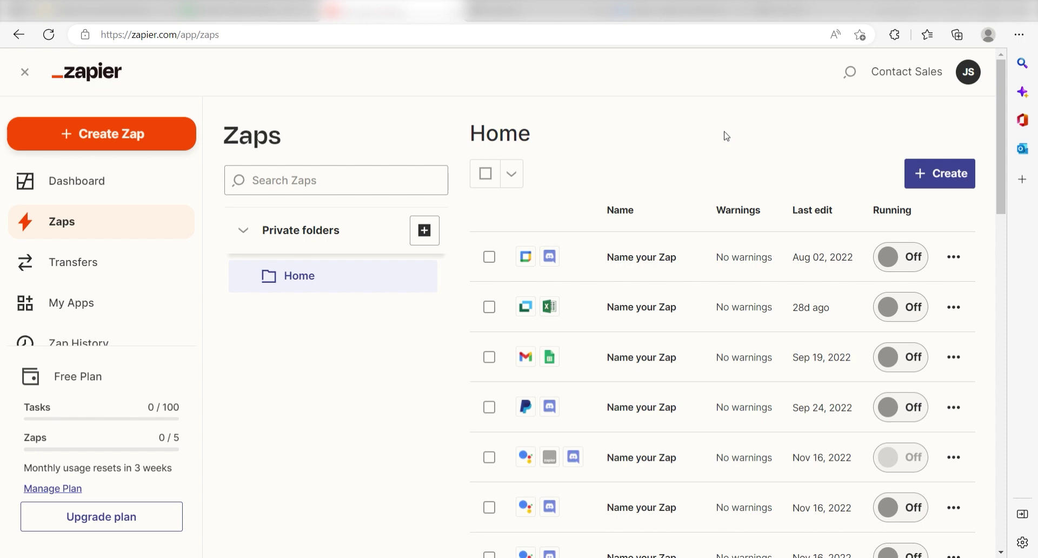
Start a new Zap triggered by PayPal's Successful Sale event.
{"action": "left_click", "coordinate": [174, 139]}
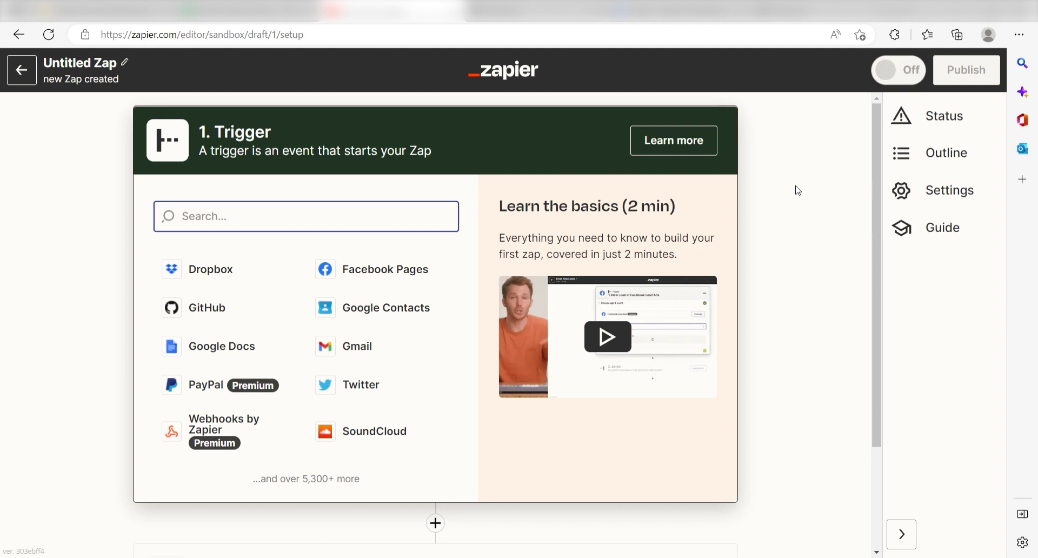
{"action": "type", "text": "paypal"}
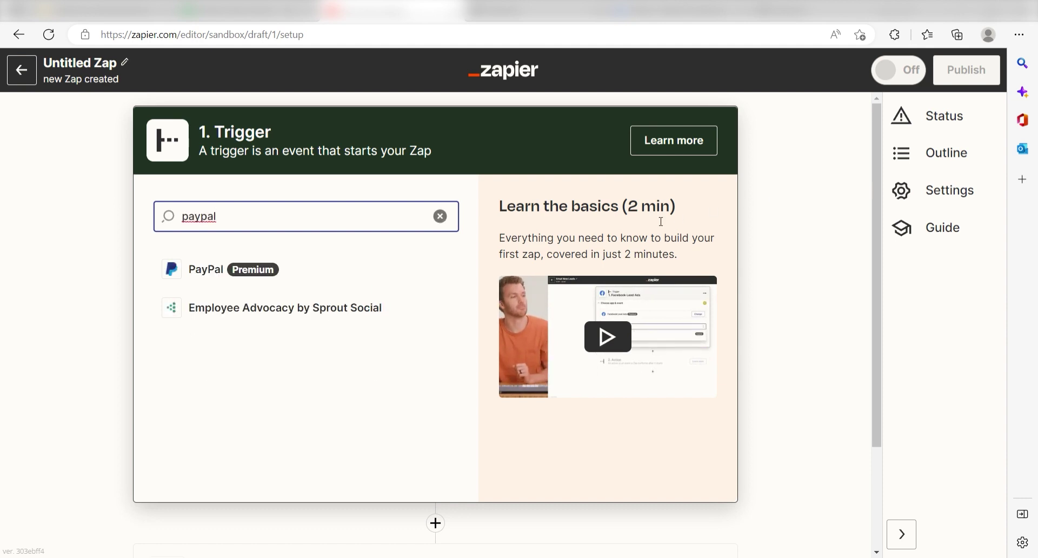
{"action": "left_click", "coordinate": [356, 266]}
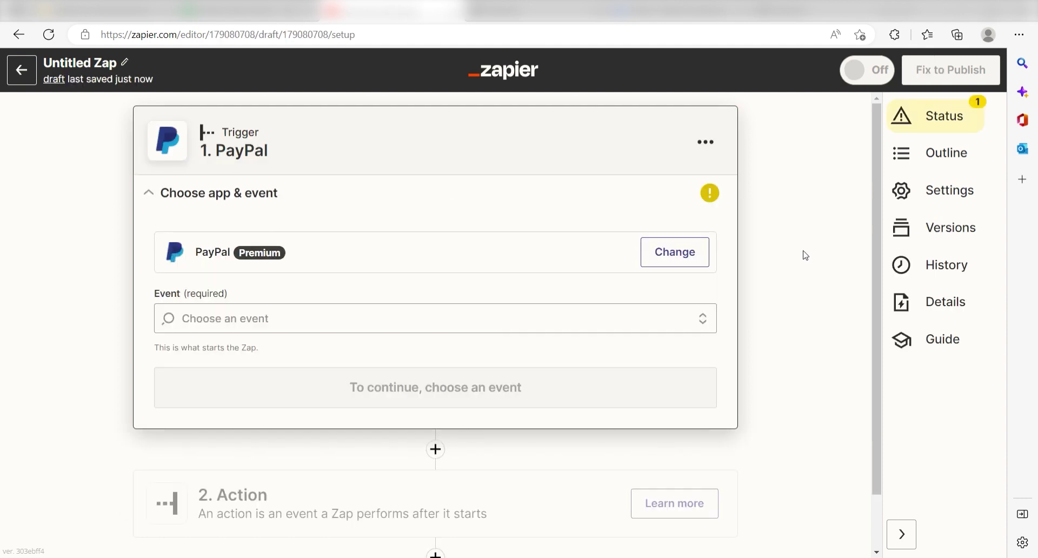
{"action": "left_click", "coordinate": [711, 331]}
{"action": "left_click", "coordinate": [459, 387]}
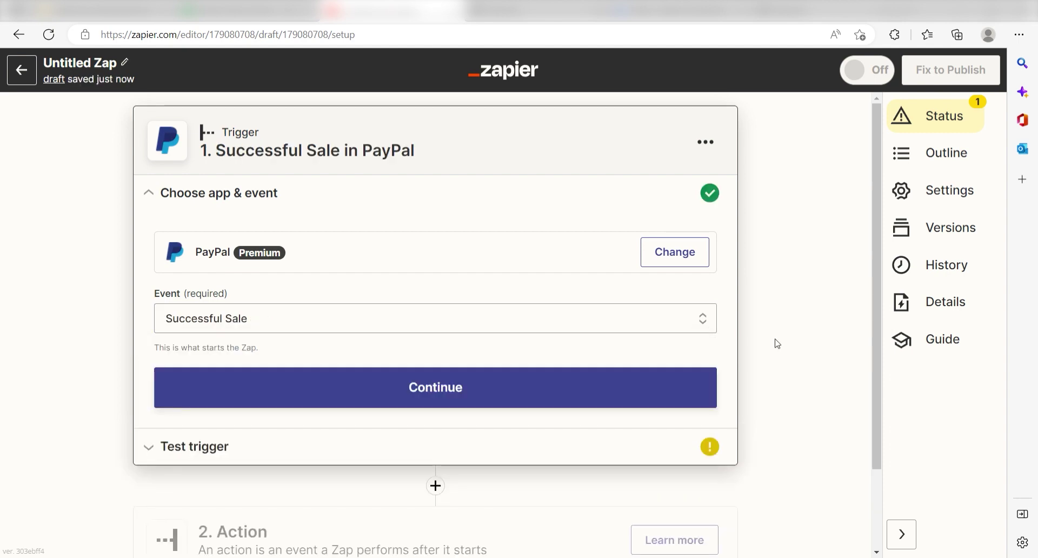
{"action": "left_click", "coordinate": [703, 387]}
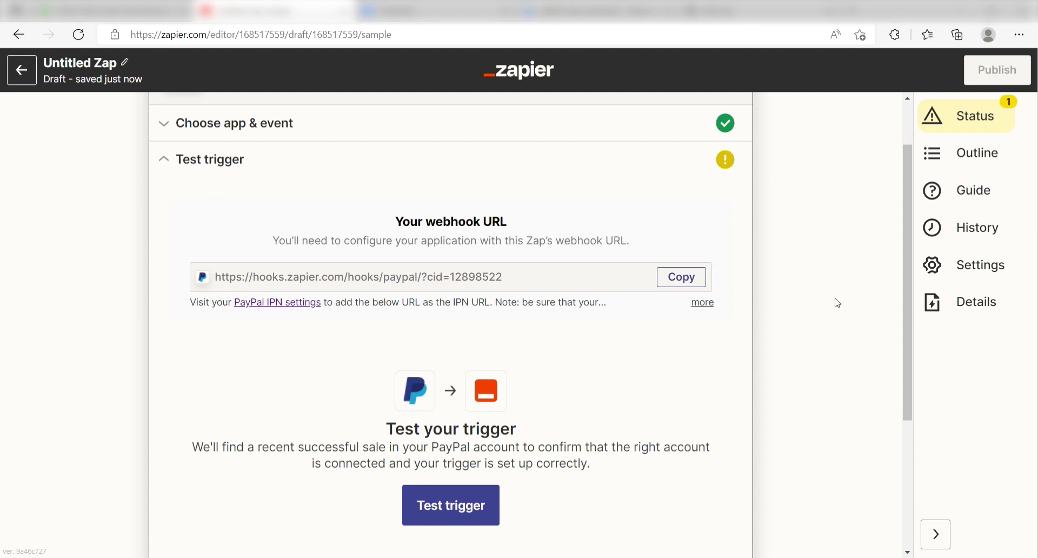
Copy the PayPal trigger's webhook URL from the test section.
{"action": "left_click", "coordinate": [687, 282]}
Paste the Zapier webhook as PayPal's IPN notification URL, enable IPN messages, and save.
{"action": "left_click", "coordinate": [271, 305]}
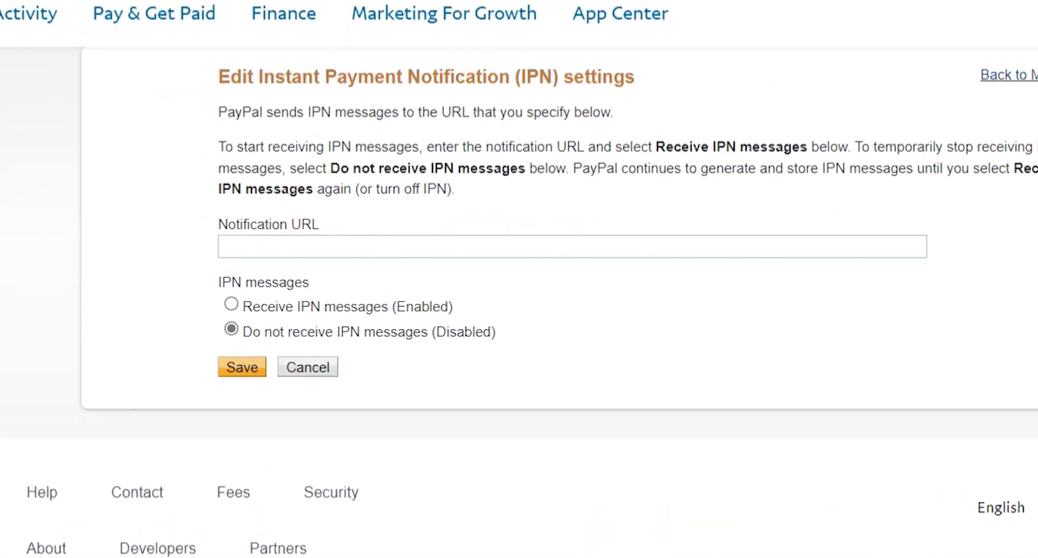
{"action": "key", "text": "ctrl+v"}
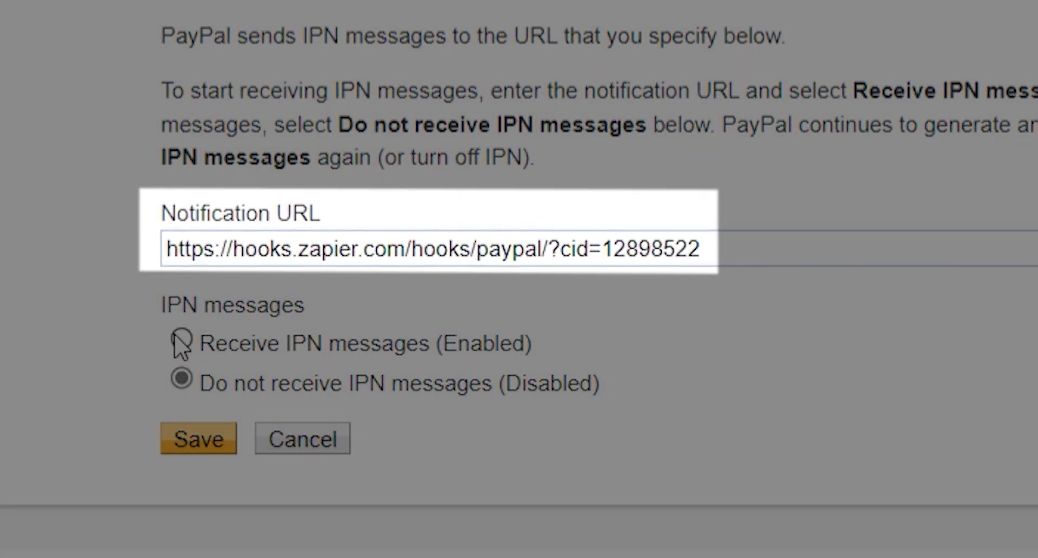
{"action": "left_click", "coordinate": [182, 340]}
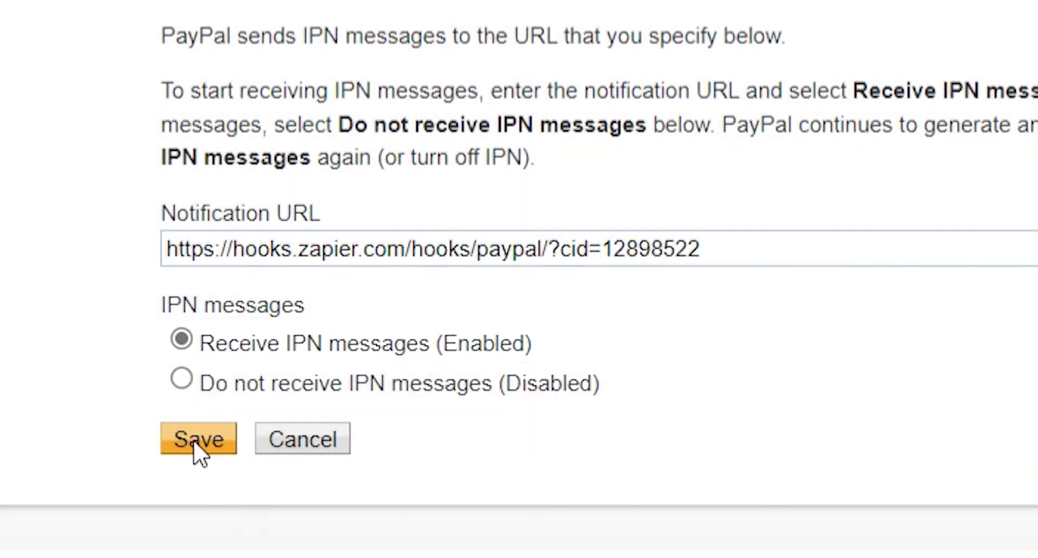
{"action": "left_click", "coordinate": [197, 439]}
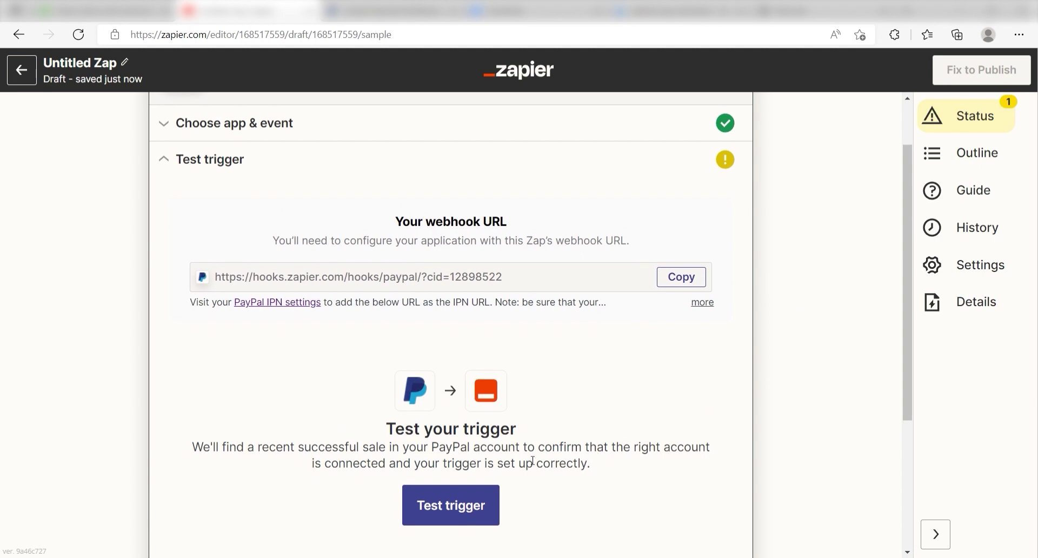
Test the trigger and review the returned sample PayPal sale data.
{"action": "left_click", "coordinate": [469, 510]}
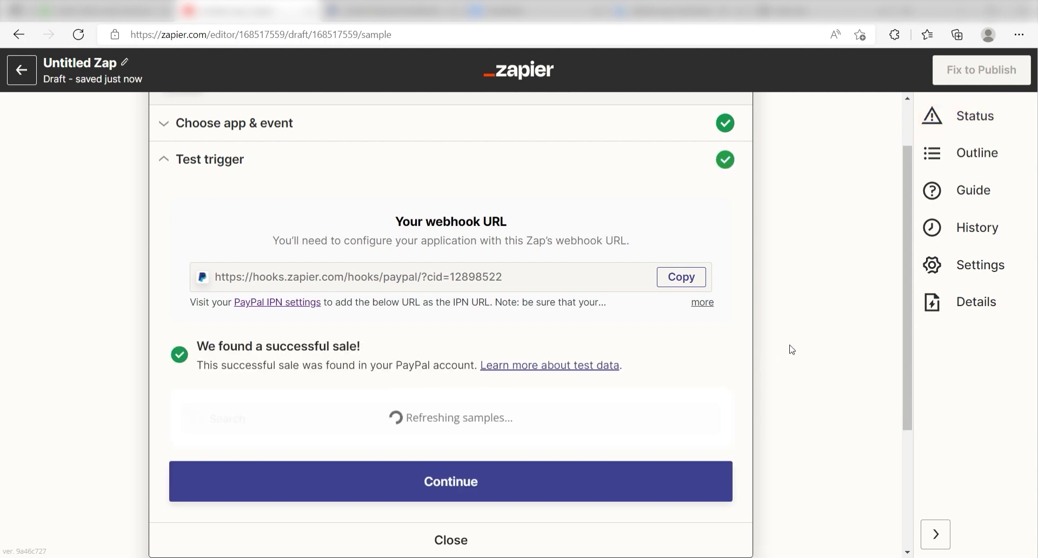
{"action": "scroll", "coordinate": [811, 341], "scroll_direction": "down", "scroll_amount": 7}
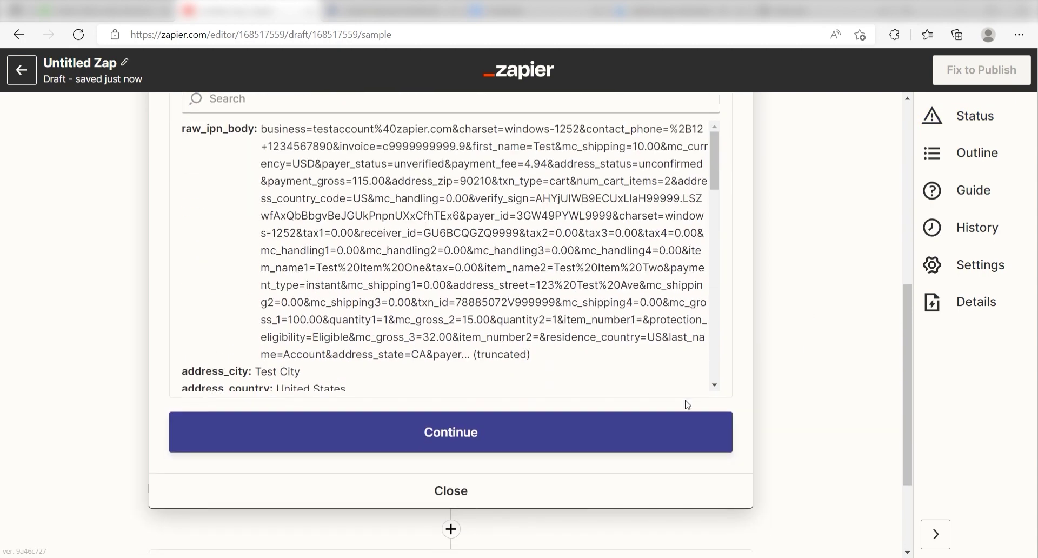
Make Wave's Record Sale the action event and authorize a Wave account.
{"action": "left_click", "coordinate": [475, 447]}
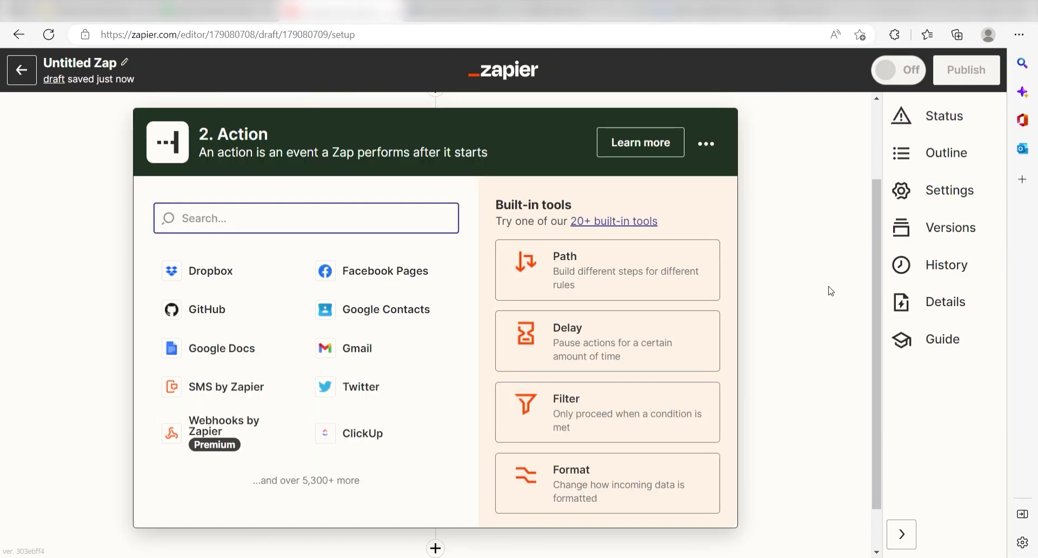
{"action": "type", "text": "wave"}
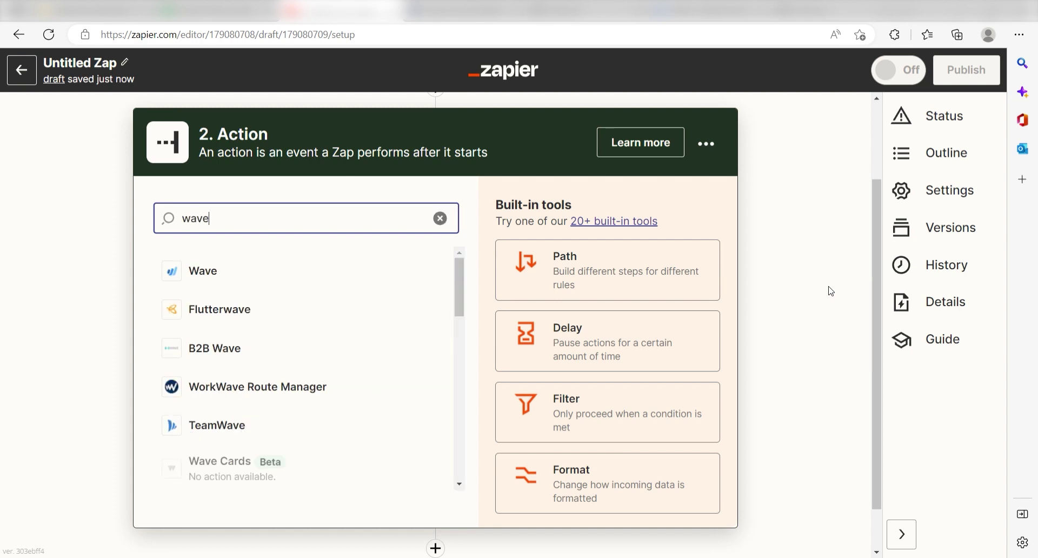
{"action": "left_click", "coordinate": [400, 274]}
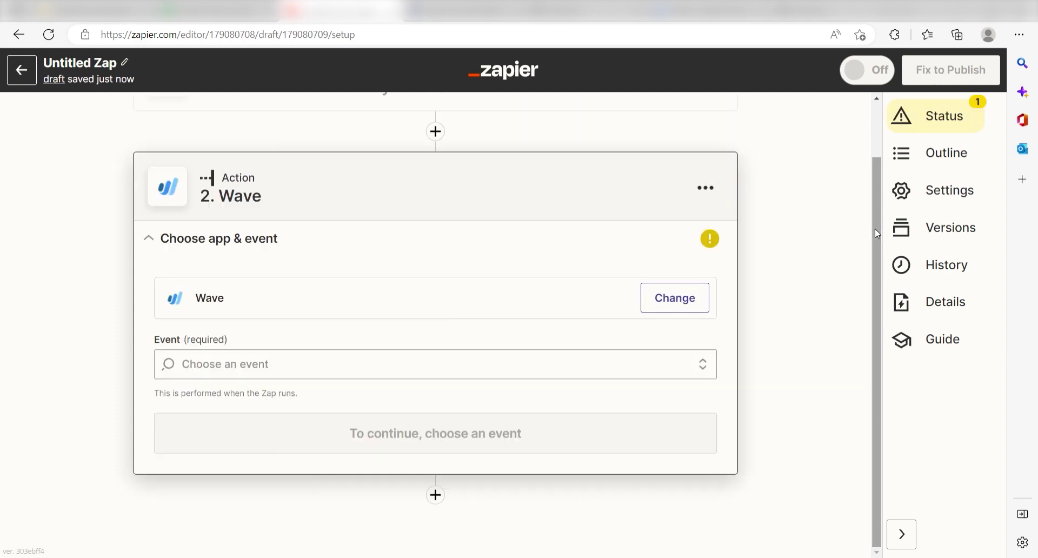
{"action": "left_click", "coordinate": [703, 364]}
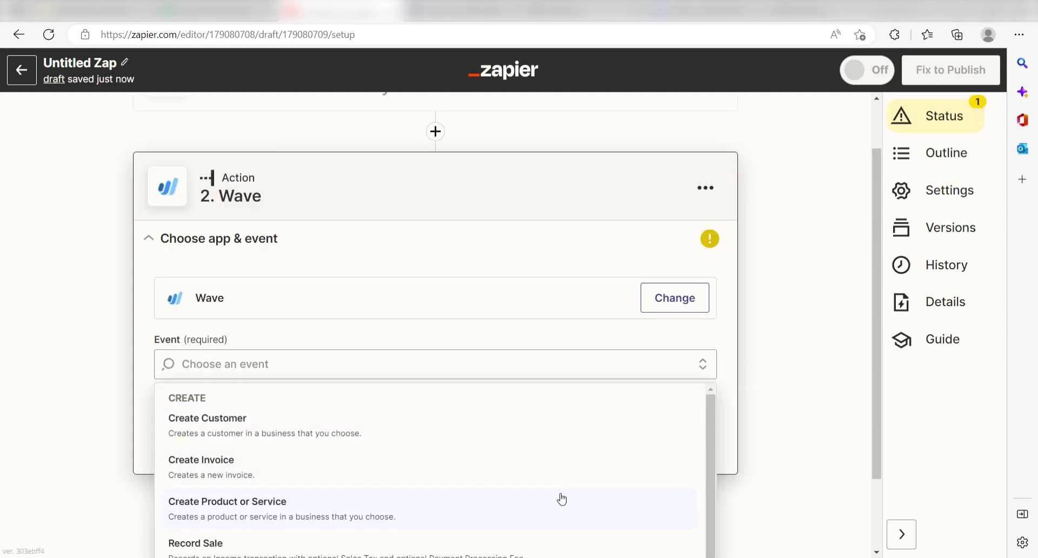
{"action": "left_click", "coordinate": [522, 542]}
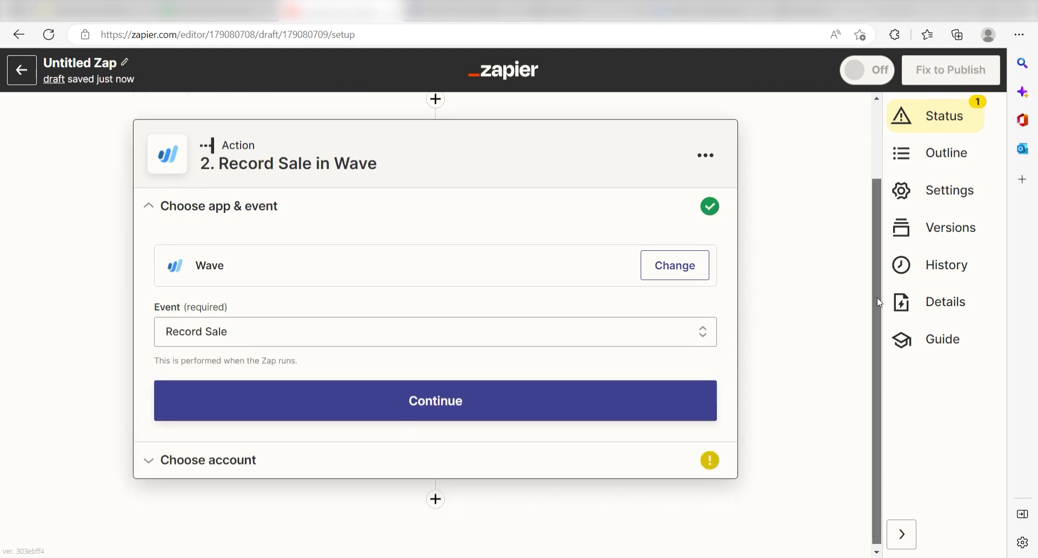
{"action": "left_click", "coordinate": [682, 406]}
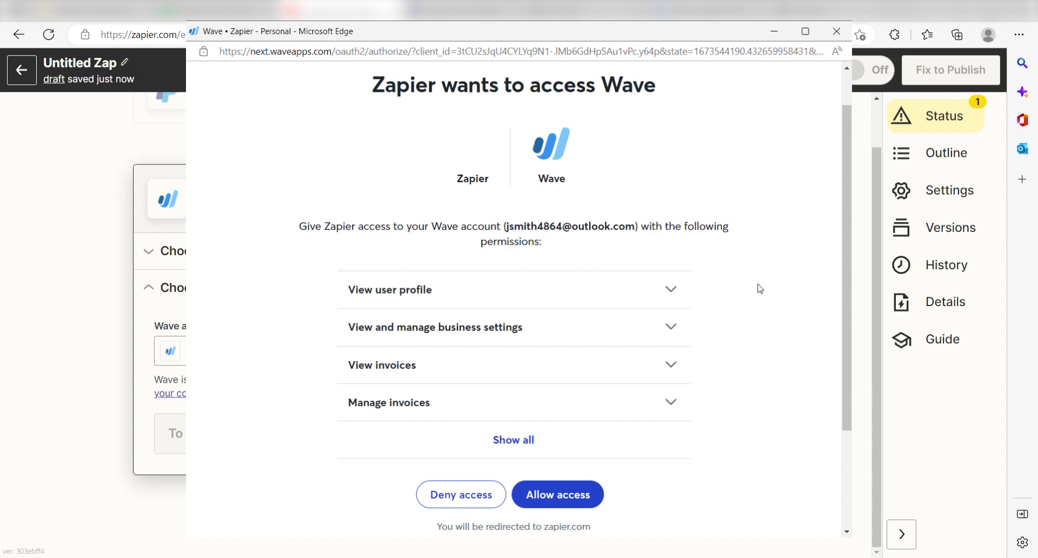
{"action": "left_click", "coordinate": [575, 496]}
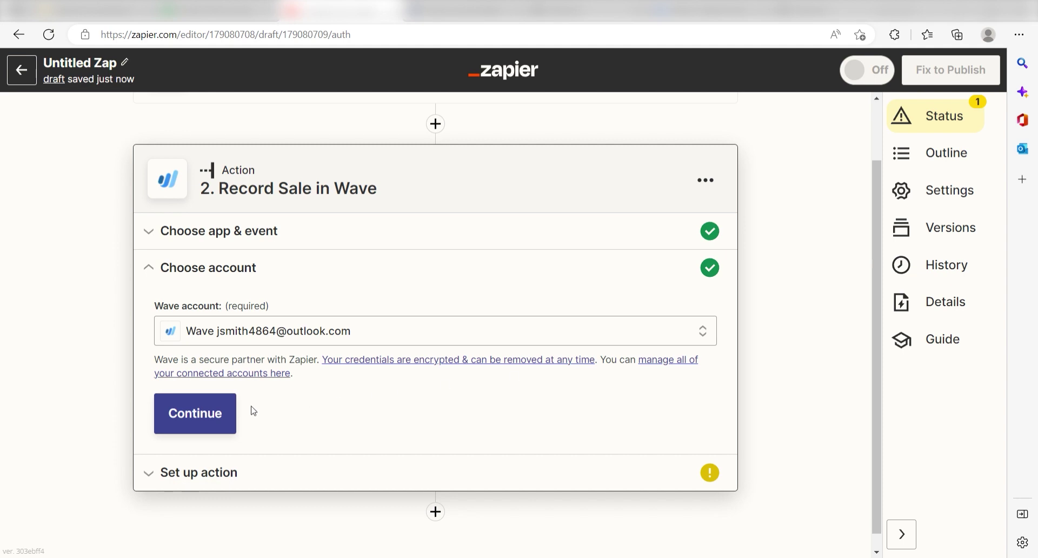
Set Business to Zapier Productions, Sale Date to Payment Date, Description to Item Names.
{"action": "left_click", "coordinate": [231, 416]}
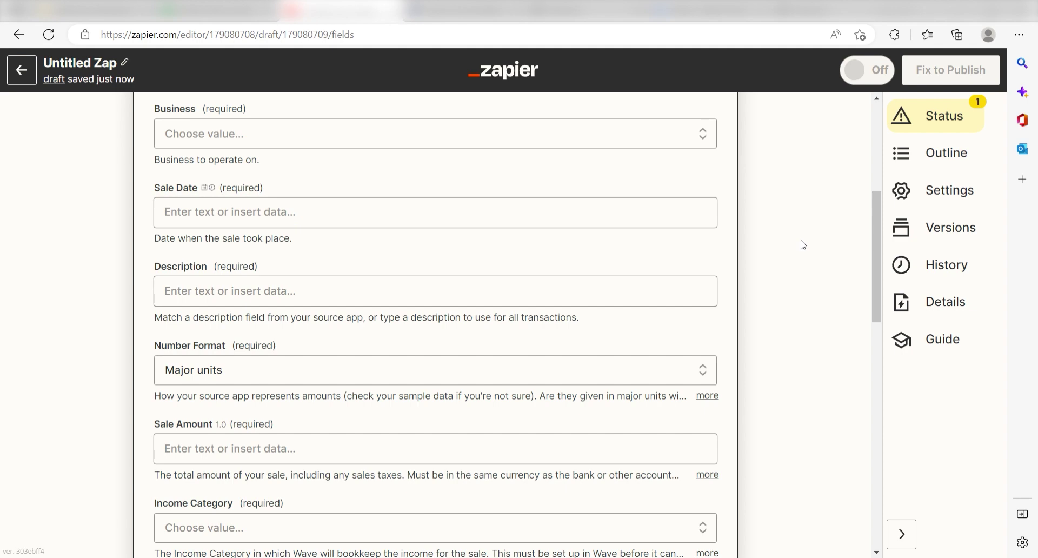
{"action": "left_click", "coordinate": [706, 136]}
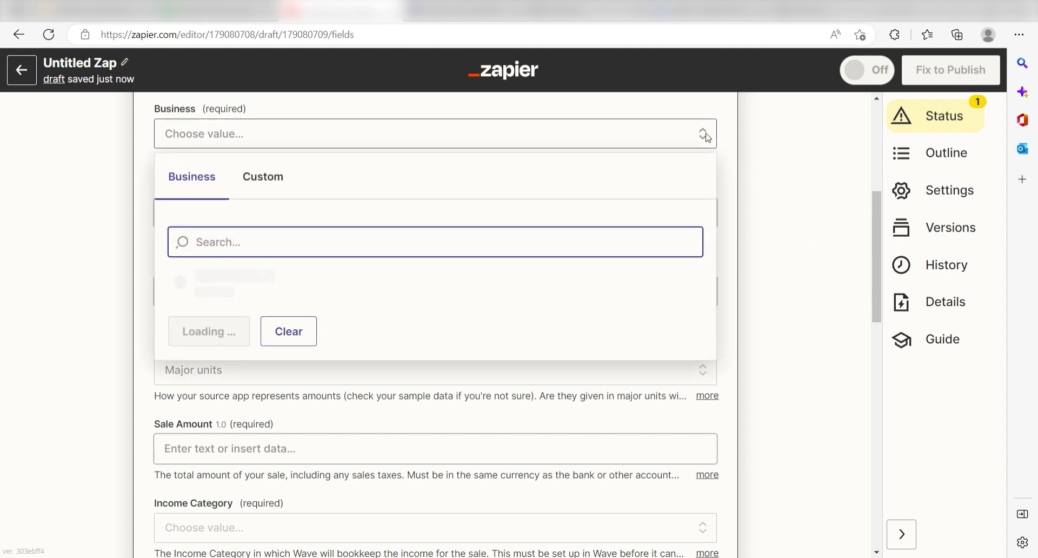
{"action": "left_click", "coordinate": [554, 286]}
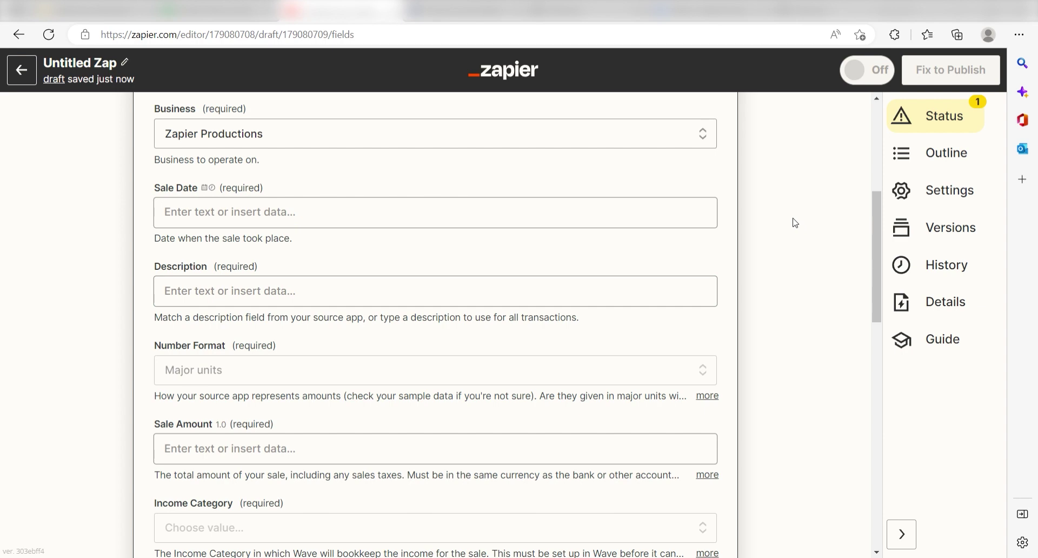
{"action": "left_click", "coordinate": [597, 214]}
{"action": "left_click", "coordinate": [220, 454]}
{"action": "left_click", "coordinate": [284, 472]}
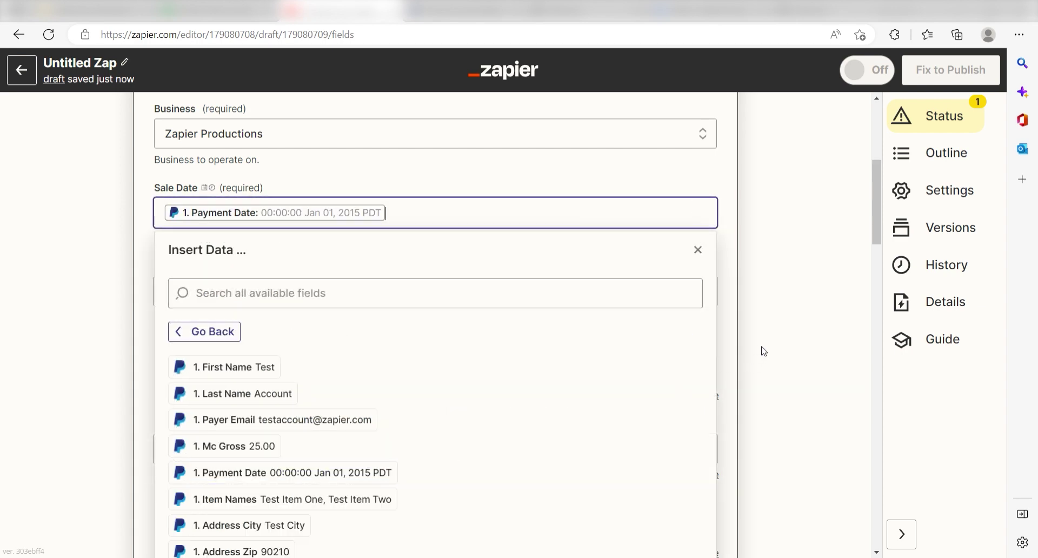
{"action": "left_click", "coordinate": [785, 320]}
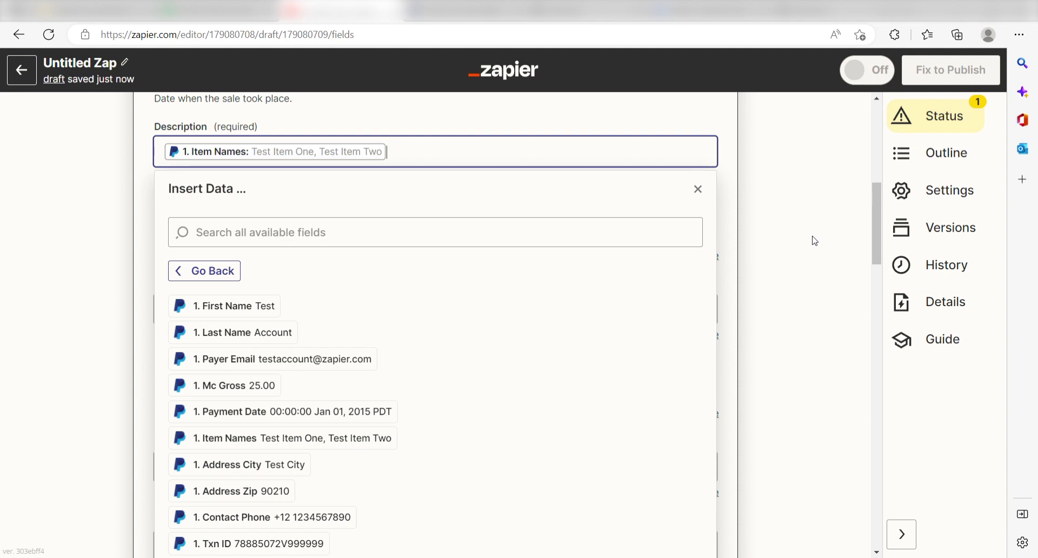
{"action": "left_click", "coordinate": [815, 240]}
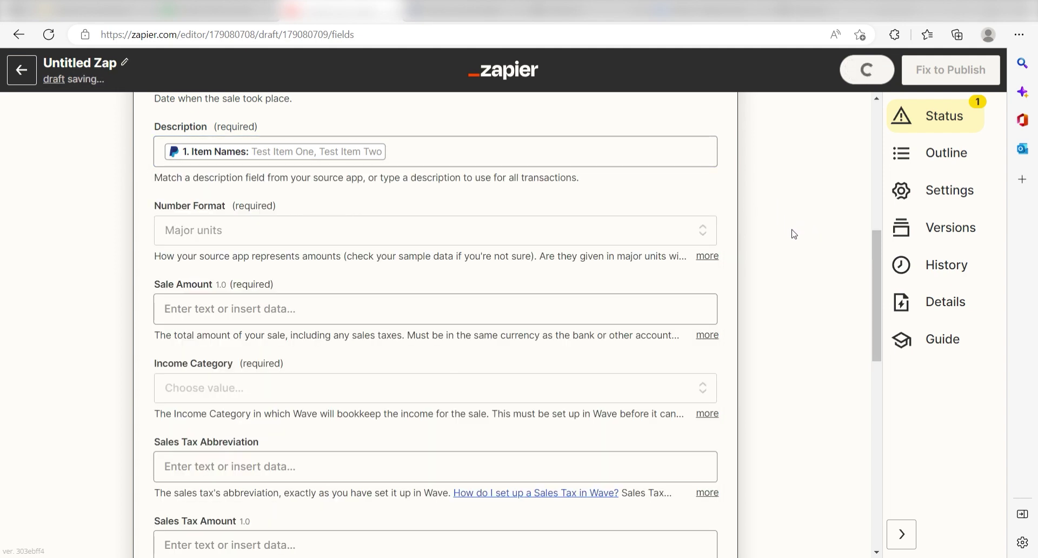
Map Sale Amount to Mc Gross, Income Category to Sales, deposit account to Cash on Hand.
{"action": "left_click", "coordinate": [482, 309]}
{"action": "left_click", "coordinate": [253, 551]}
{"action": "scroll", "coordinate": [278, 373], "scroll_direction": "down", "scroll_amount": 3}
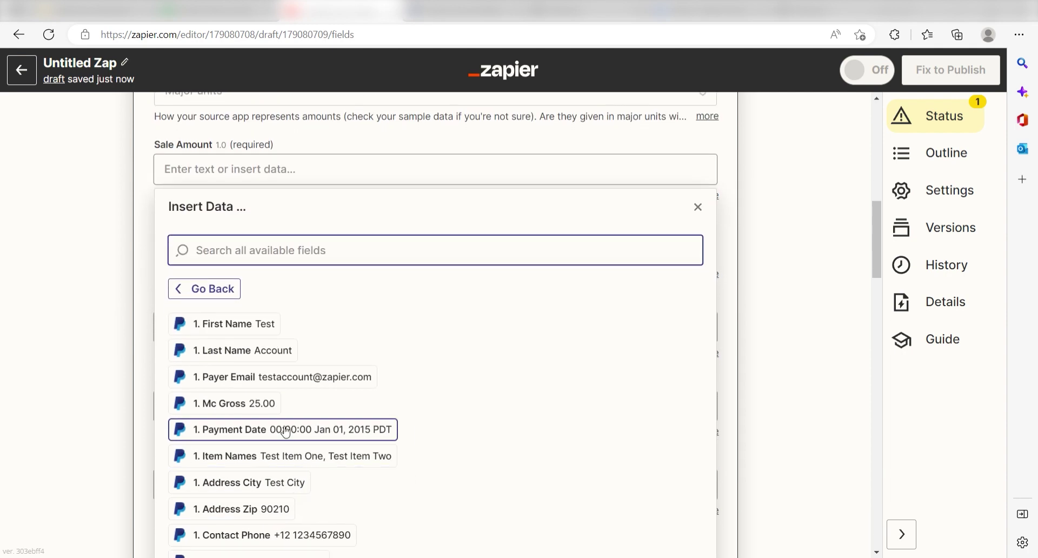
{"action": "left_click", "coordinate": [273, 405]}
{"action": "left_click", "coordinate": [773, 259]}
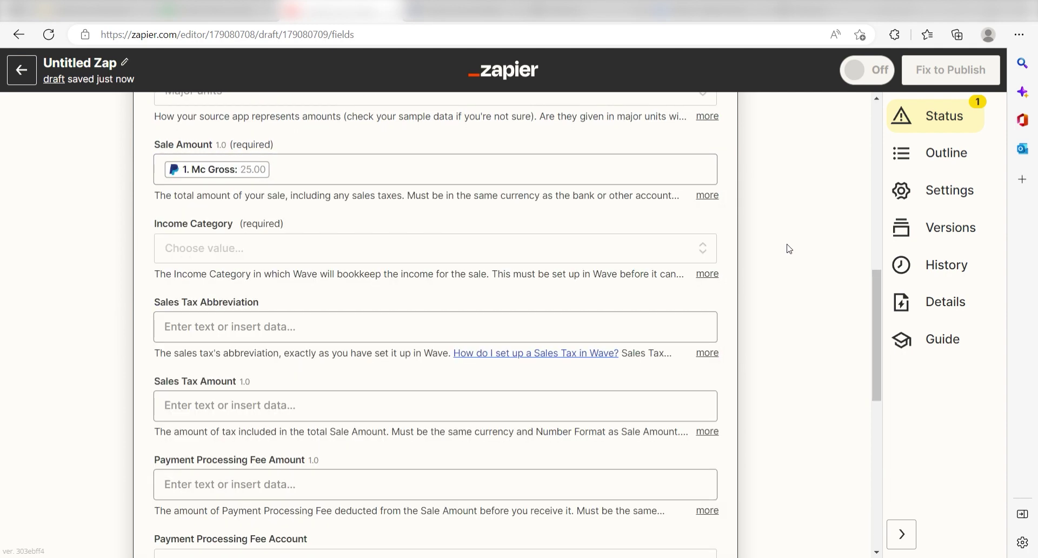
{"action": "left_click", "coordinate": [676, 248]}
{"action": "left_click", "coordinate": [552, 400]}
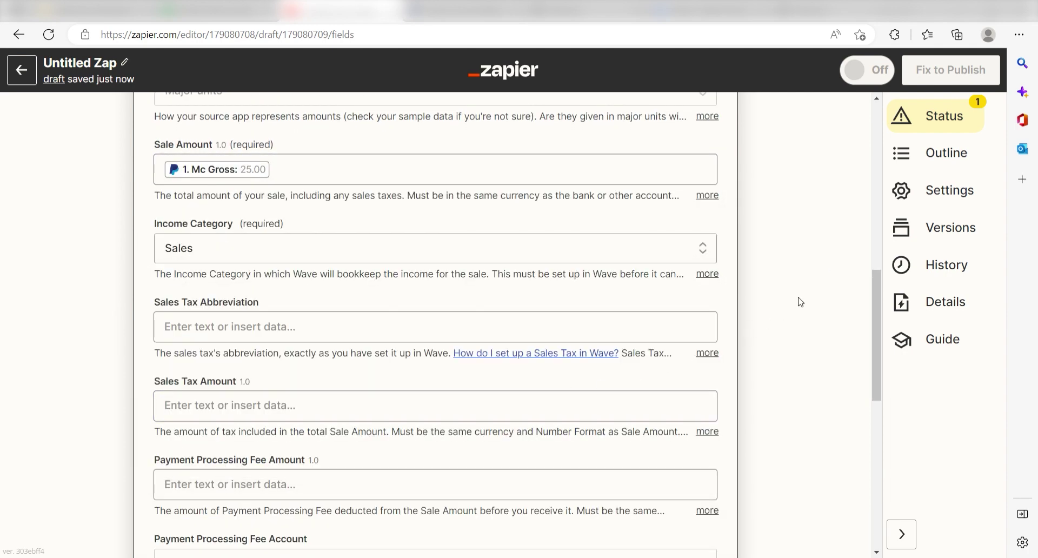
{"action": "scroll", "coordinate": [800, 302], "scroll_direction": "down", "scroll_amount": 6}
{"action": "left_click", "coordinate": [700, 294]}
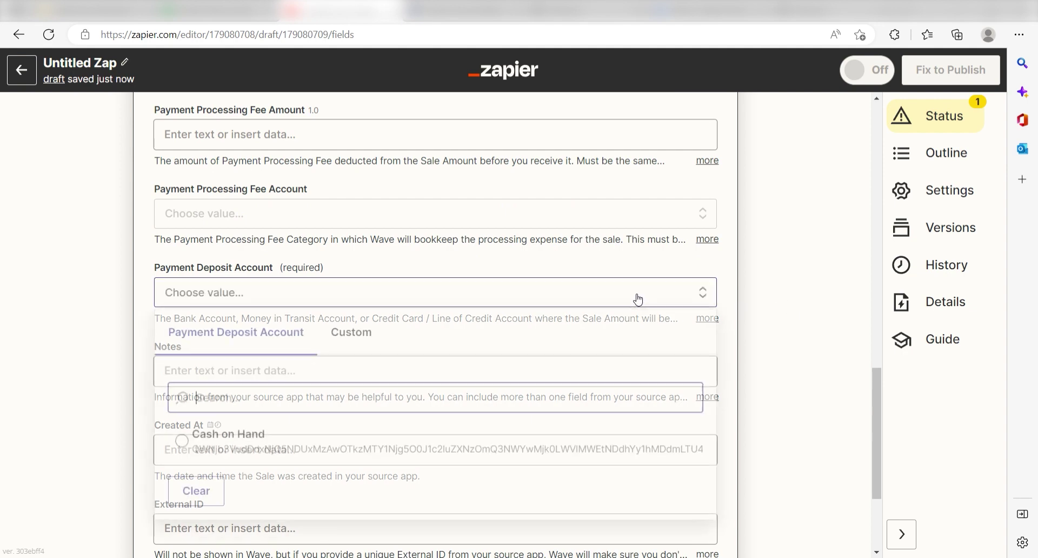
{"action": "left_click", "coordinate": [458, 454]}
{"action": "scroll", "coordinate": [717, 317], "scroll_direction": "down", "scroll_amount": 3}
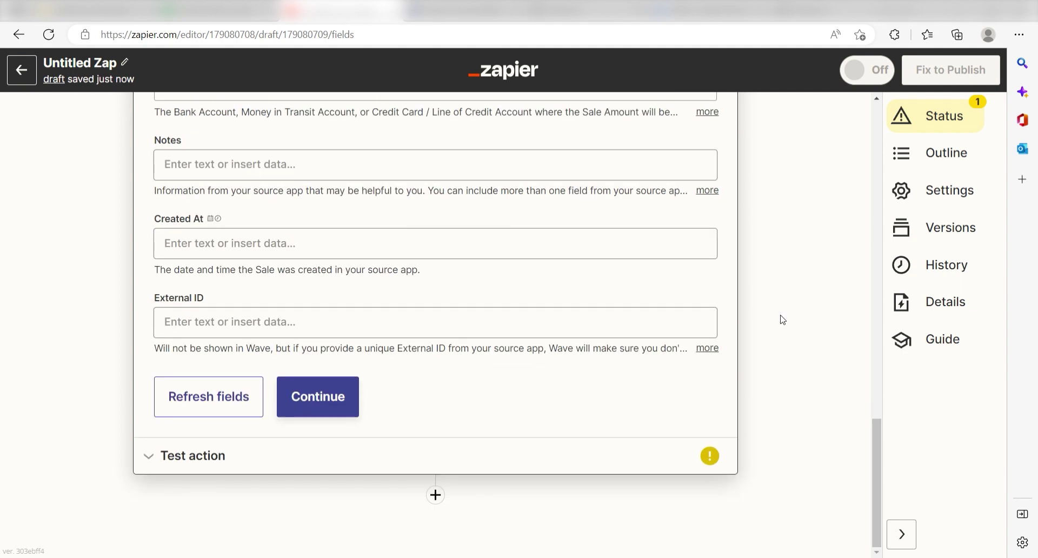
Test the action, sending a $25.00 sale dated Jan 1, 2015 to Wave.
{"action": "left_click", "coordinate": [347, 412]}
{"action": "left_click", "coordinate": [310, 513]}
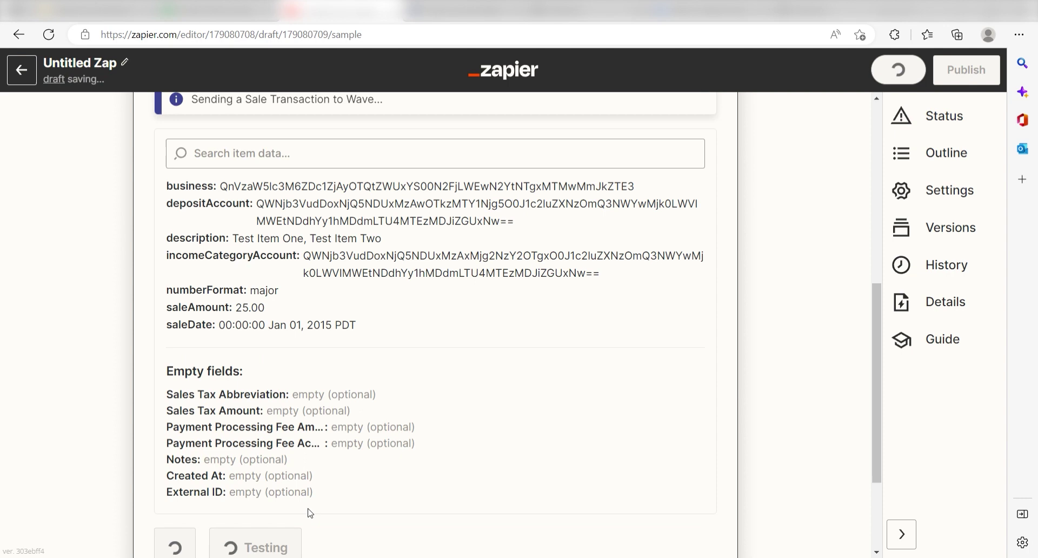